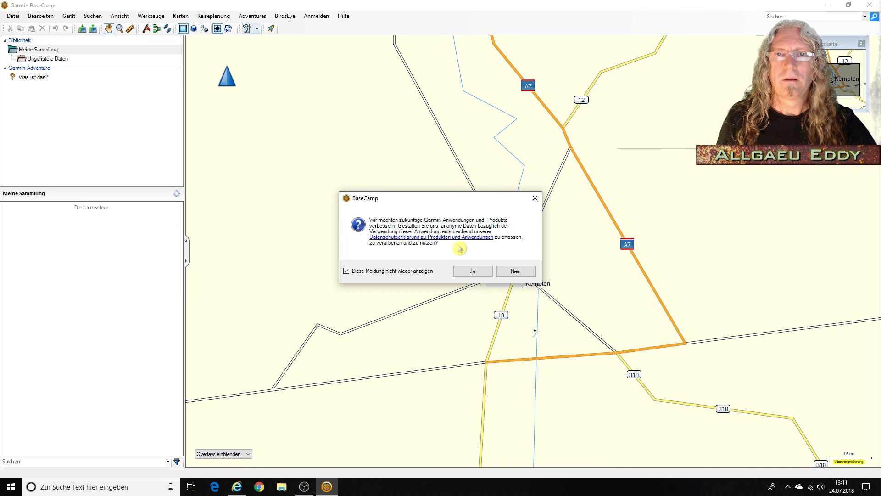
# Decline the collection of anonymous usage data and look over the built-in map around Kempten.
pyautogui.click(500, 271)
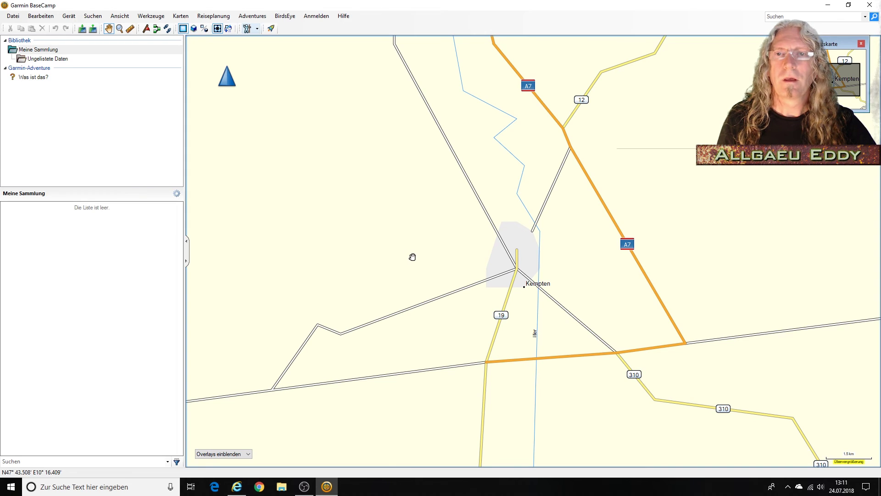
pyautogui.scroll(-1, 532, 264)
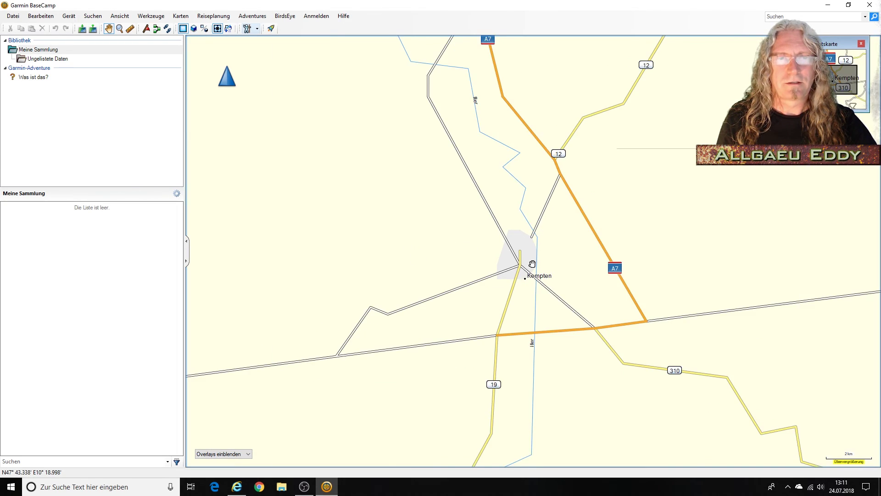
pyautogui.scroll(-5, 532, 264)
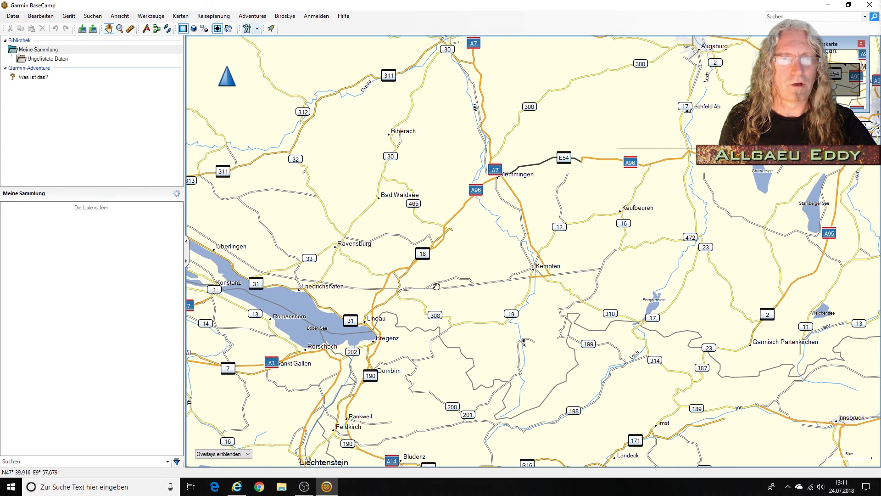
pyautogui.moveTo(436, 286); pyautogui.dragTo(403, 255)
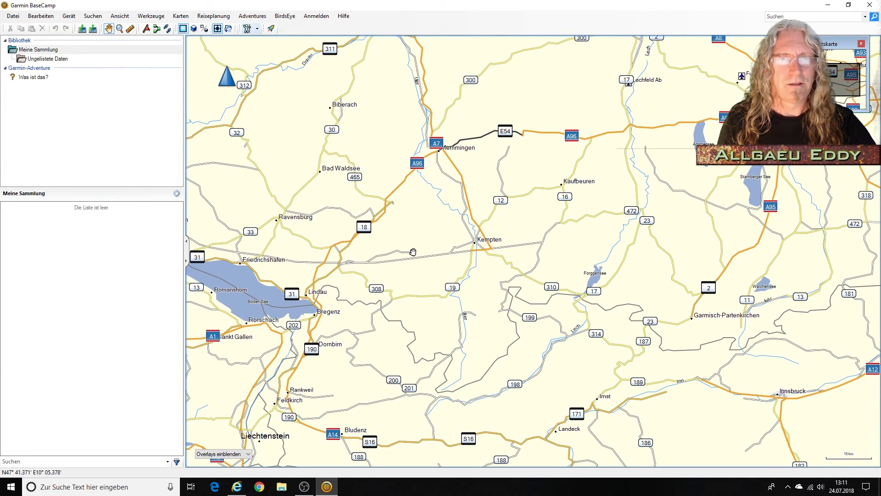
pyautogui.scroll(3, 413, 251)
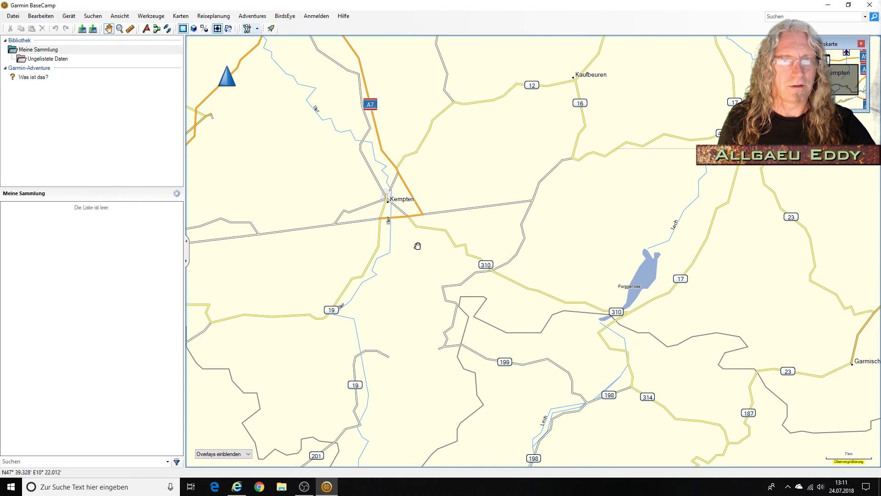
pyautogui.moveTo(417, 246); pyautogui.dragTo(559, 312)
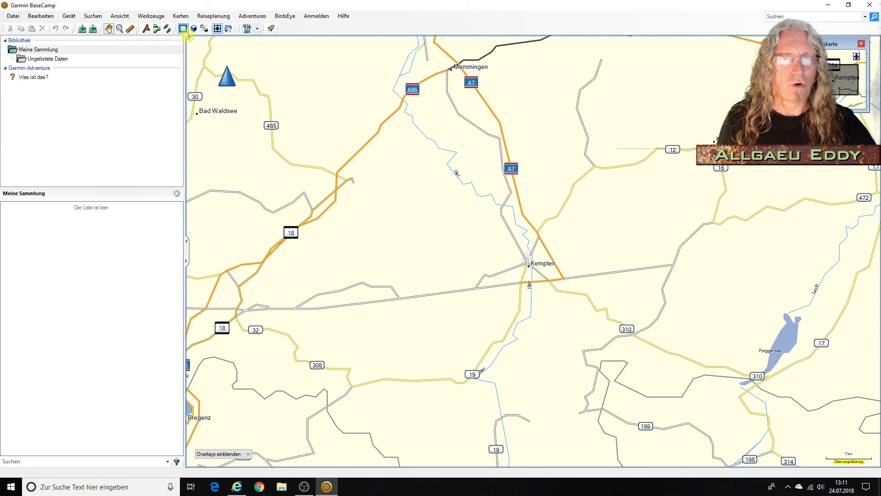
# Check which maps are available for display and inspect the level of detail between Memmingen and Kempten.
pyautogui.click(181, 16)
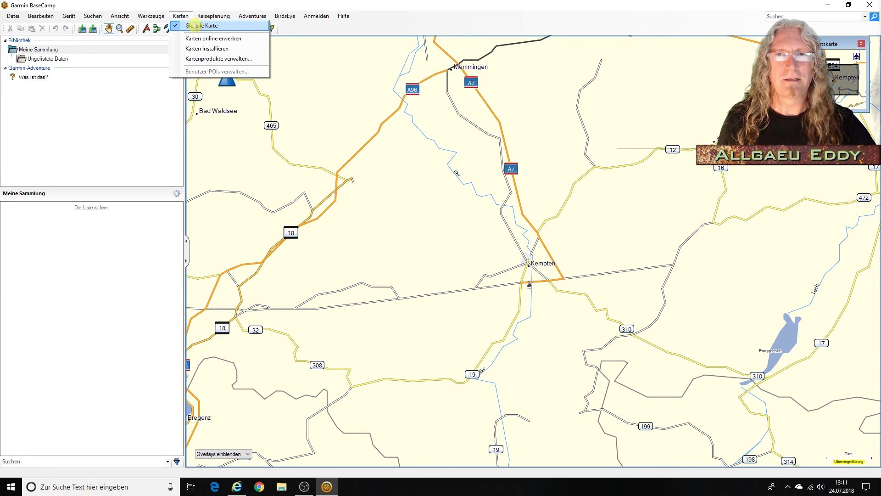
pyautogui.click(404, 172)
pyautogui.scroll(-1, 561, 146)
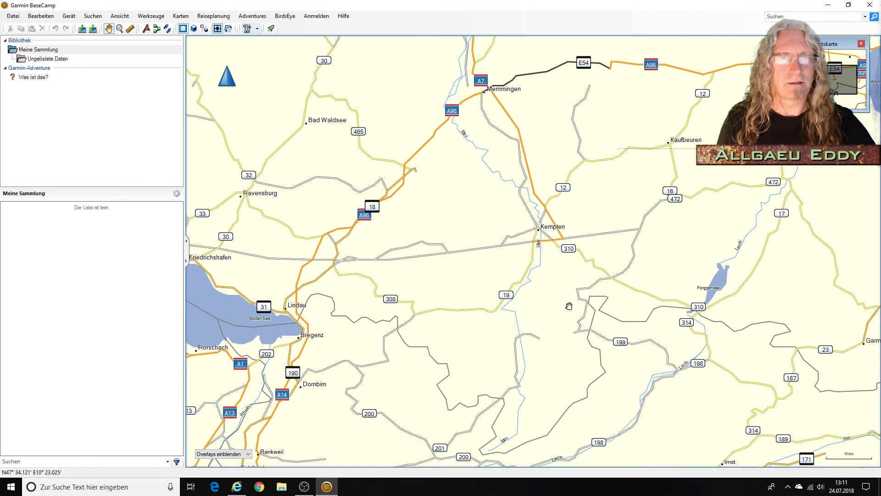
pyautogui.scroll(2, 542, 239)
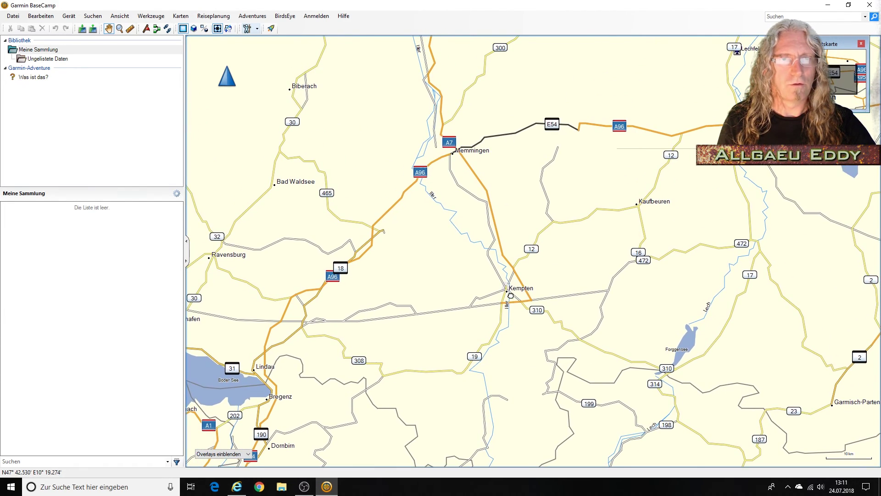
# Close BaseCamp and run the mtbalps.exe installer from the desktop with administrator rights.
pyautogui.click(871, 5)
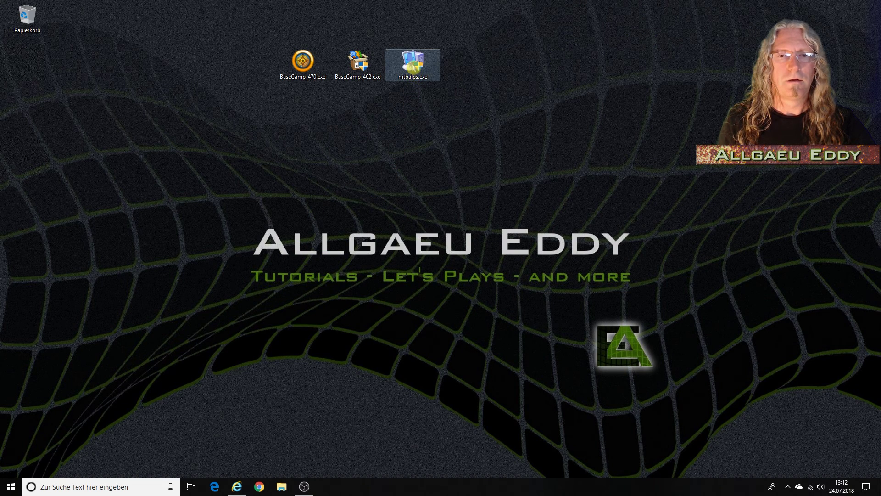
pyautogui.rightClick(412, 64)
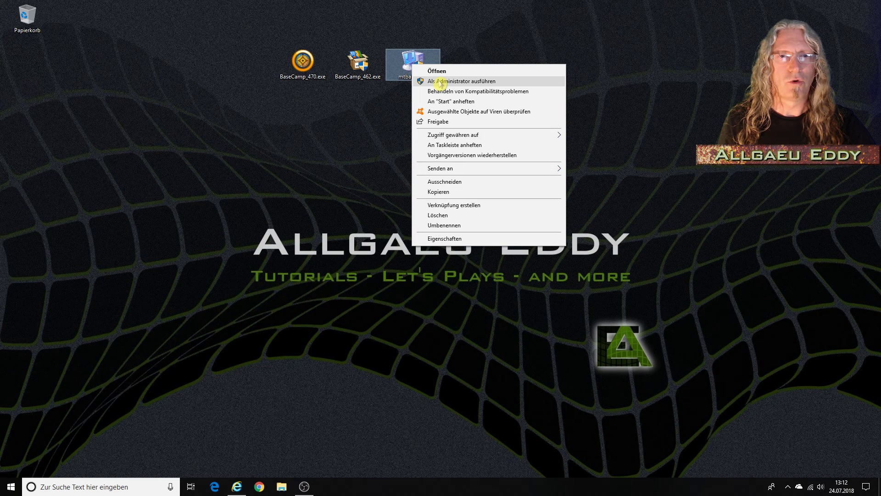
pyautogui.click(440, 82)
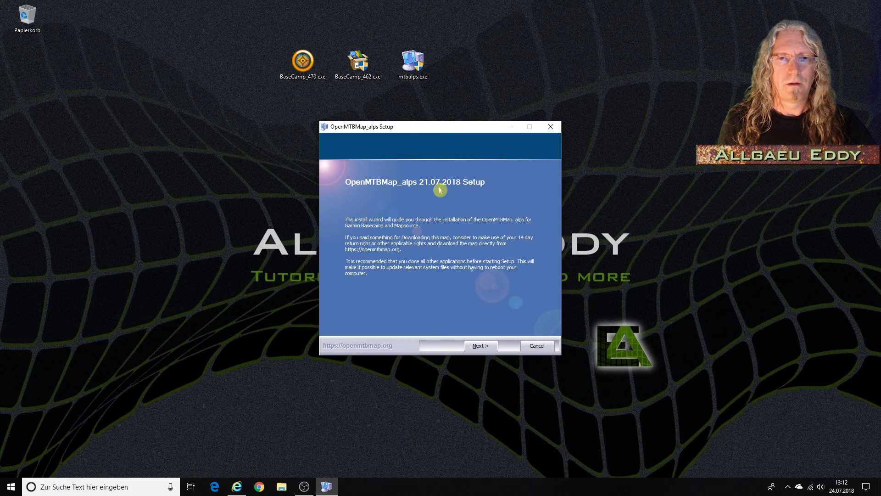
# Proceed to the OpenMTBMap_alps license agreement, review its copyright section and accept the license terms.
pyautogui.click(479, 347)
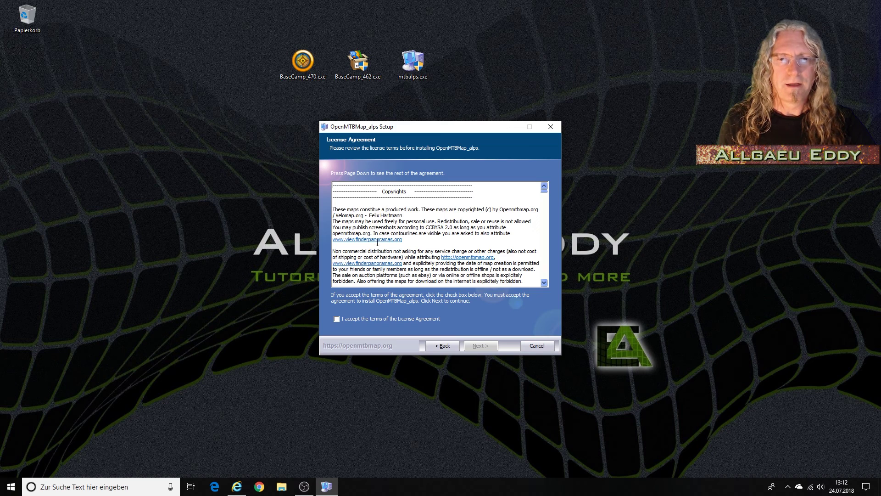
pyautogui.scroll(-1, 524, 216)
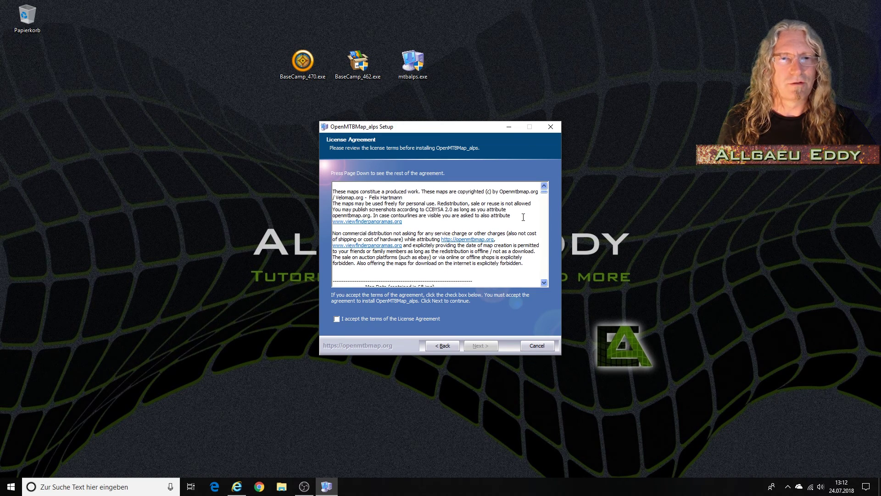
pyautogui.scroll(-2, 406, 212)
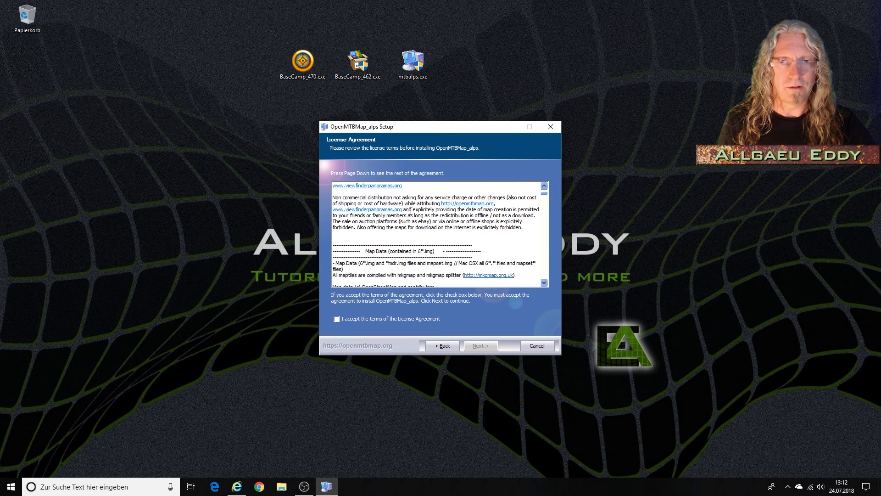
pyautogui.scroll(2, 411, 212)
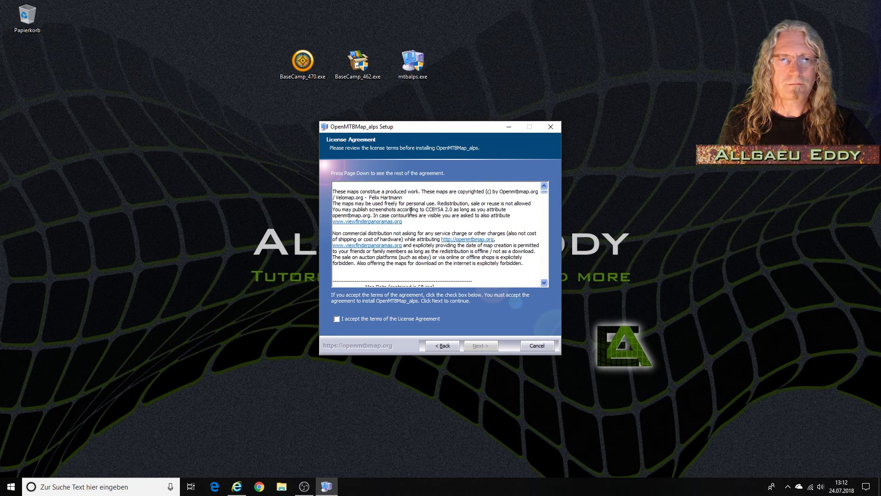
pyautogui.moveTo(334, 188); pyautogui.dragTo(510, 275)
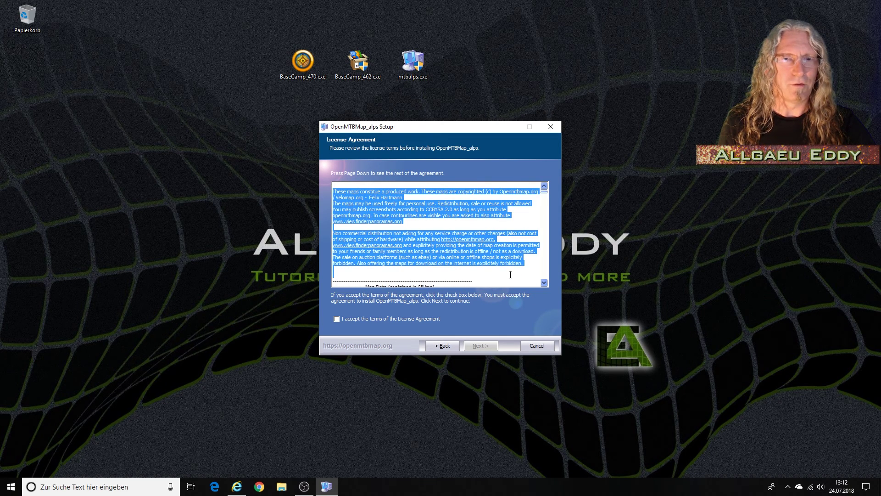
pyautogui.click(511, 275)
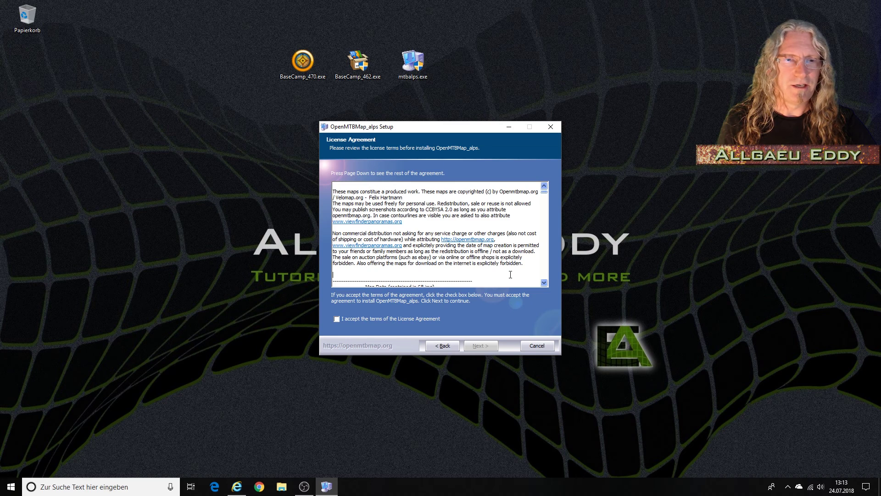
pyautogui.scroll(-4, 511, 274)
pyautogui.scroll(5, 512, 275)
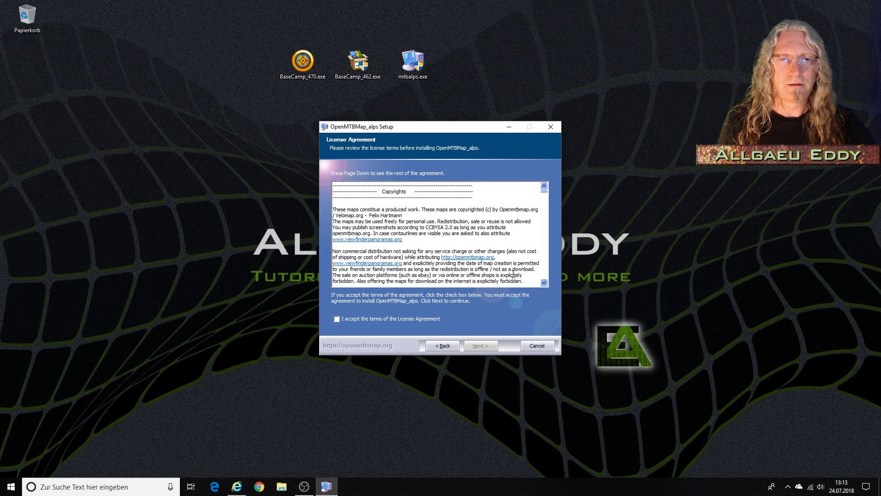
pyautogui.click(337, 319)
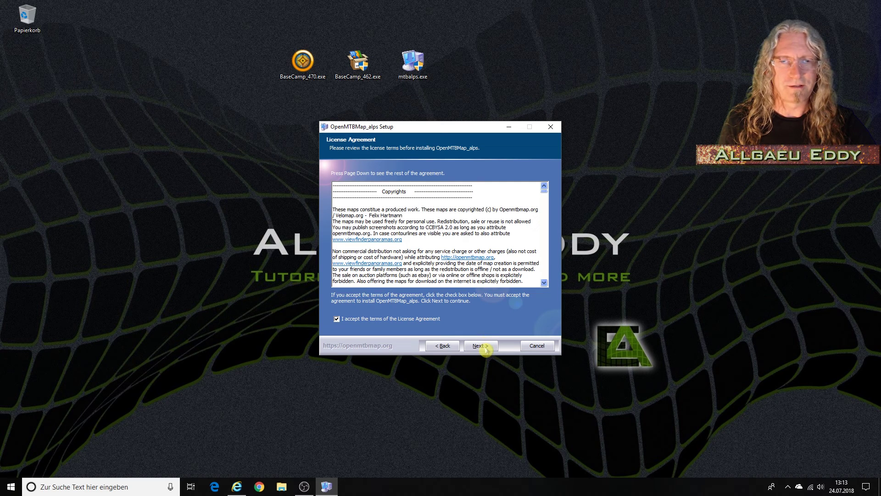
pyautogui.click(486, 348)
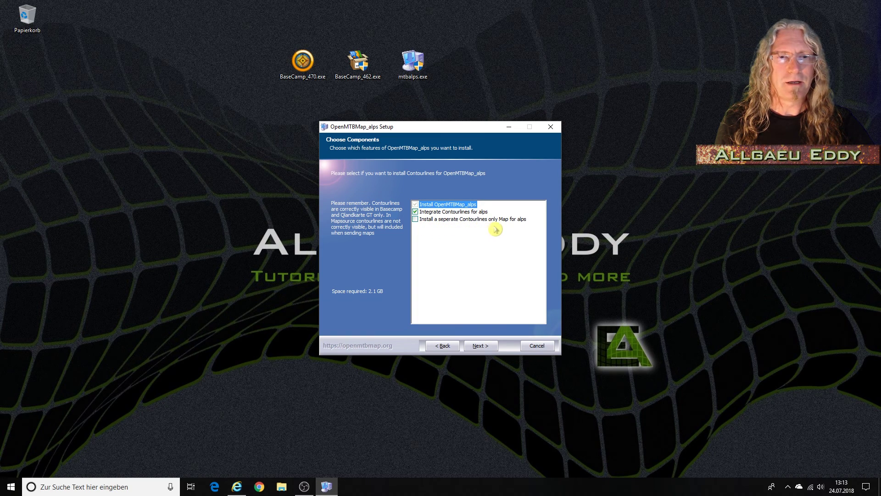
# Confirm the components with contour lines integrated for the Alps and without the separate contour-lines-only map.
pyautogui.click(416, 219)
pyautogui.click(415, 212)
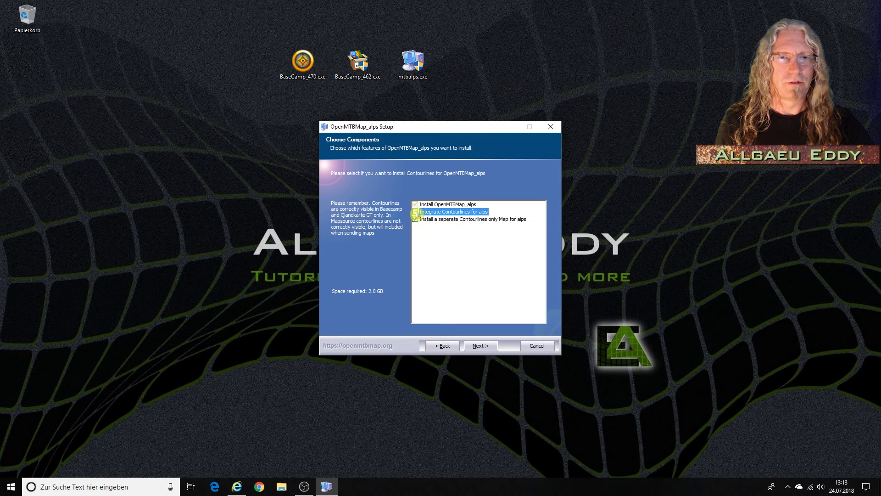
pyautogui.click(415, 219)
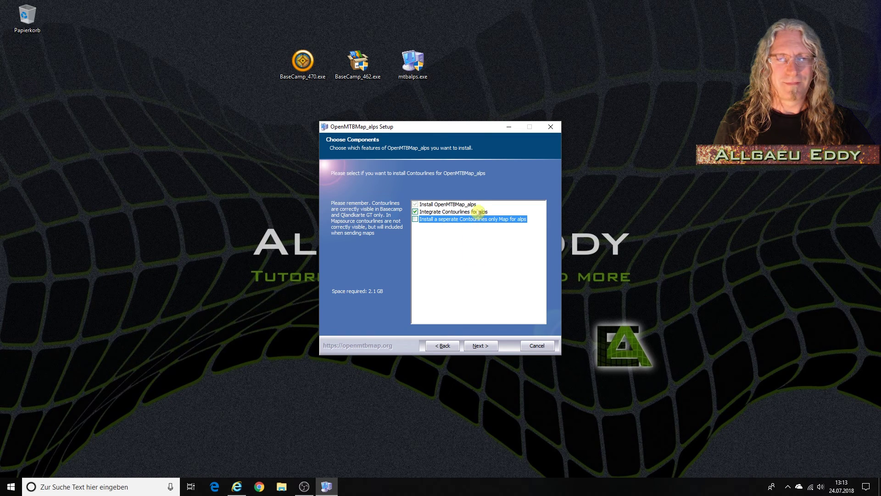
pyautogui.click(477, 212)
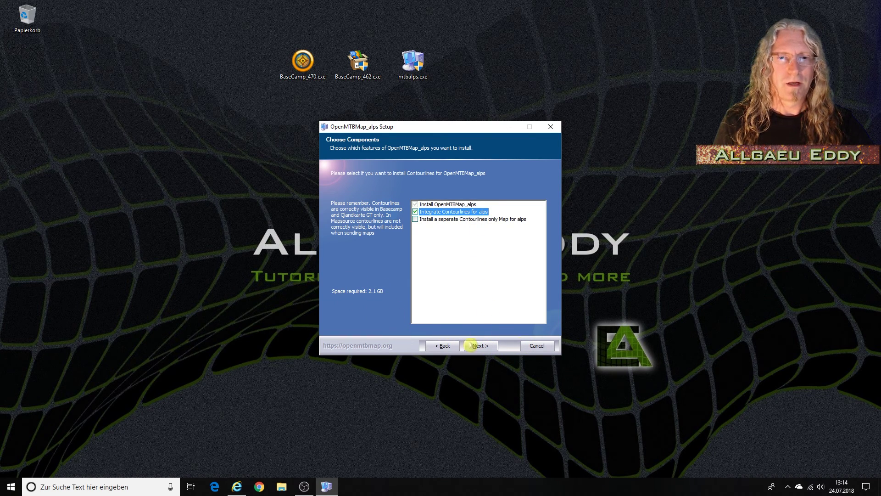
pyautogui.click(477, 347)
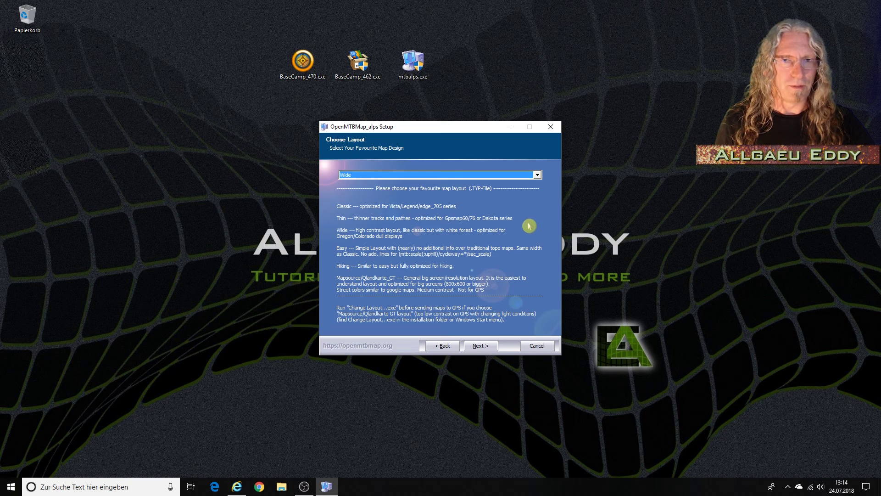
# Install the map with the Wide layout into the destination folder C:\Garmin\OpenMTBMap\alps\.
pyautogui.click(537, 175)
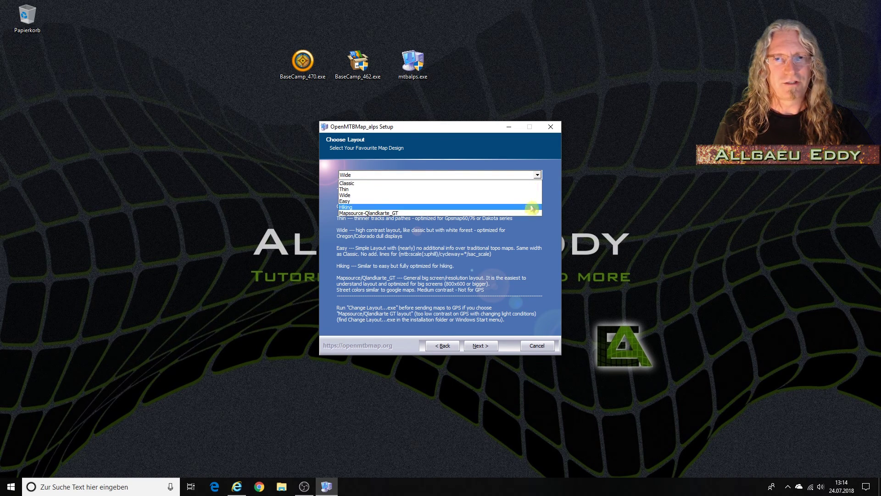
pyautogui.click(553, 205)
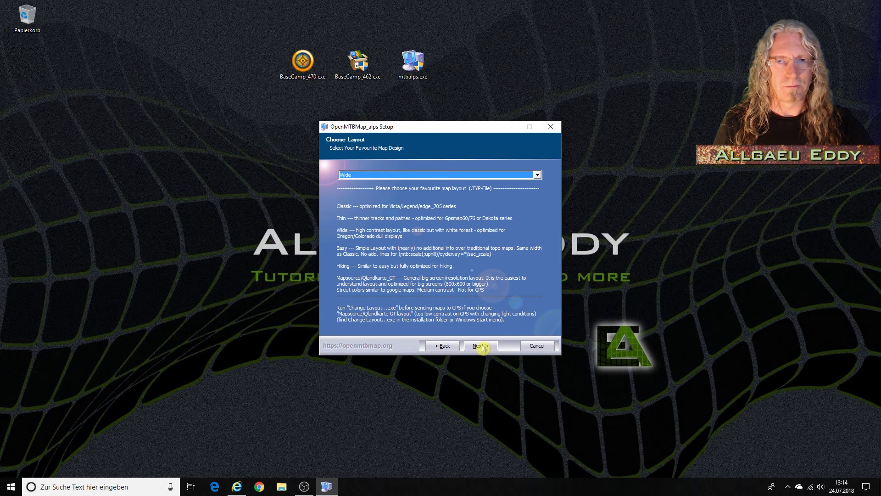
pyautogui.click(480, 346)
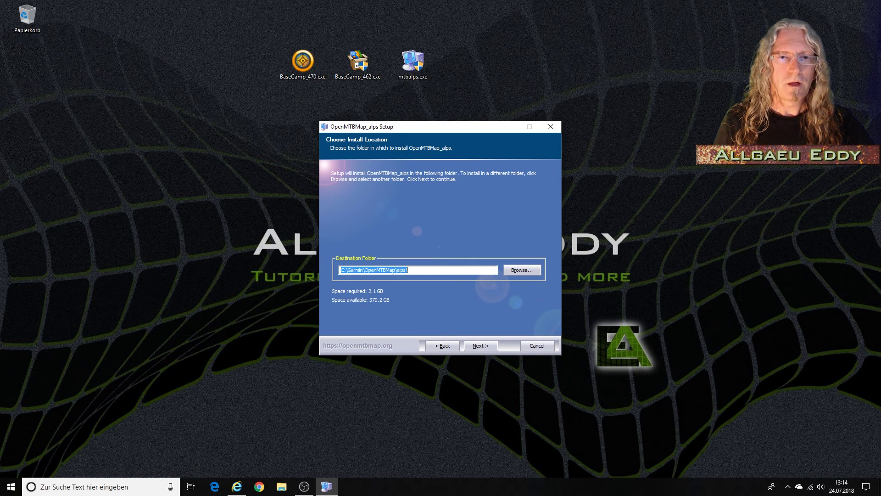
pyautogui.click(481, 346)
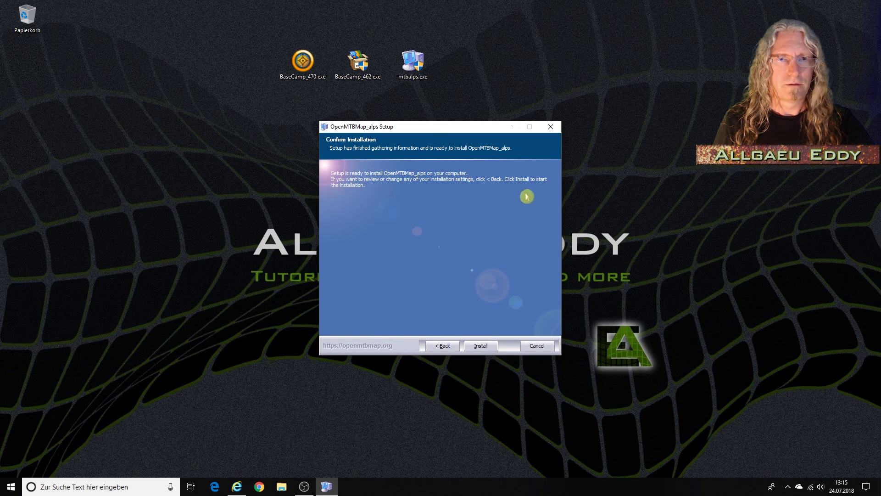
pyautogui.click(477, 344)
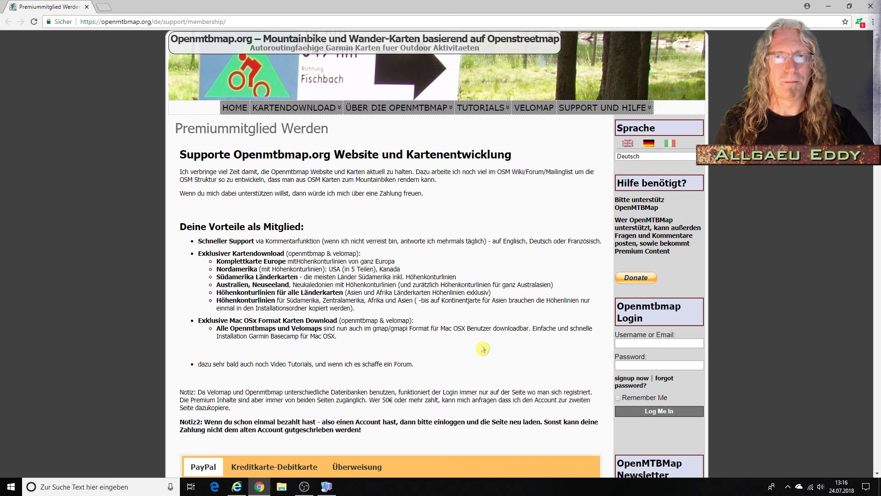
# Examine the member benefits and PayPal payment options on the openmtbmap.org membership page, closing the page when finished.
pyautogui.scroll(-2, 376, 211)
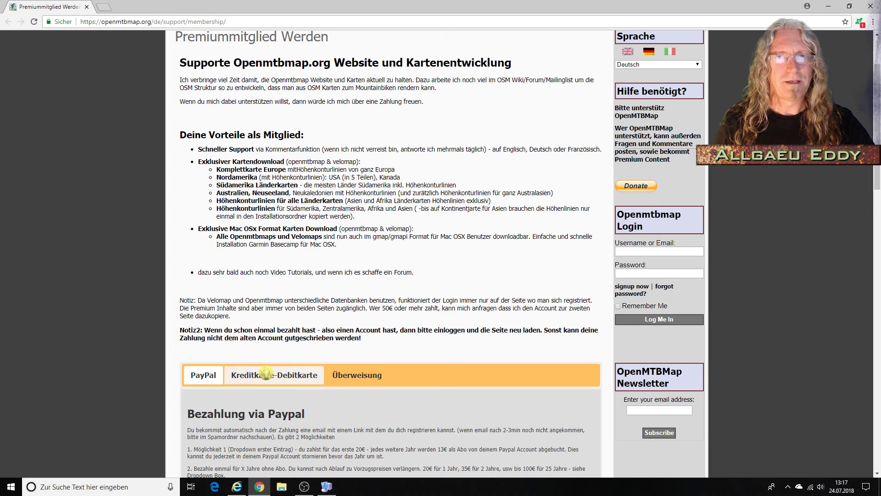
pyautogui.scroll(-1, 449, 328)
pyautogui.scroll(-3, 450, 328)
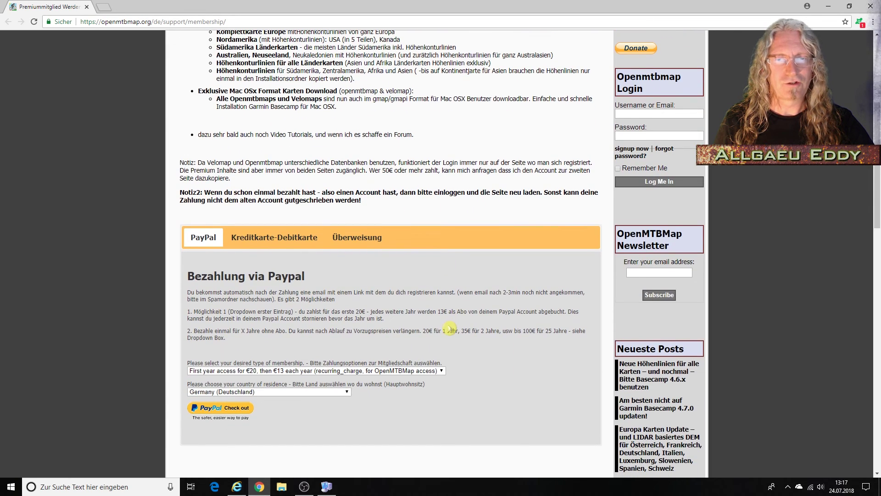
pyautogui.scroll(-1, 449, 328)
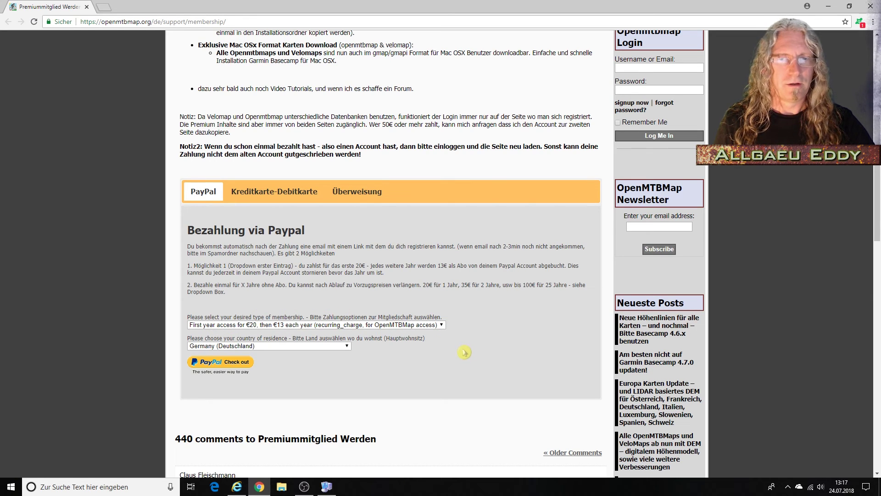
pyautogui.scroll(6, 464, 353)
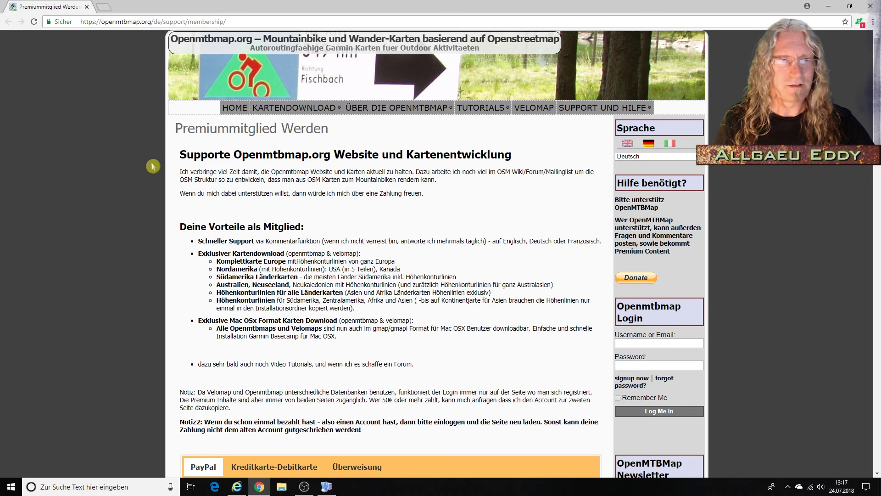
pyautogui.click(87, 7)
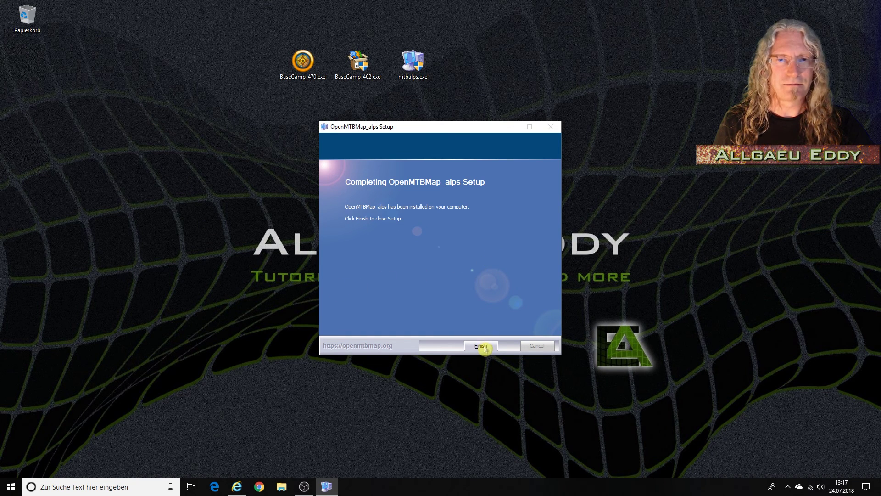
# Finish the OpenMTBMap_alps setup and open File Explorer at the list of connected drives, dismissing the notifications for the connected Garmin drives.
pyautogui.click(482, 347)
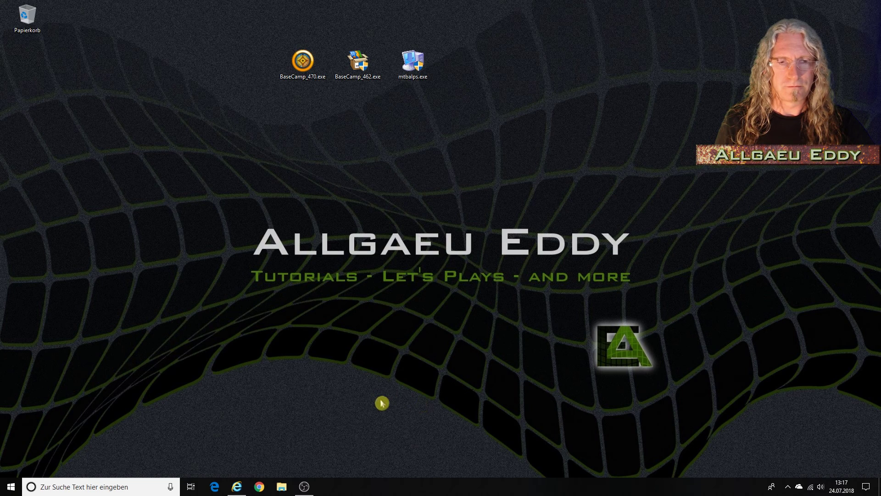
pyautogui.click(280, 487)
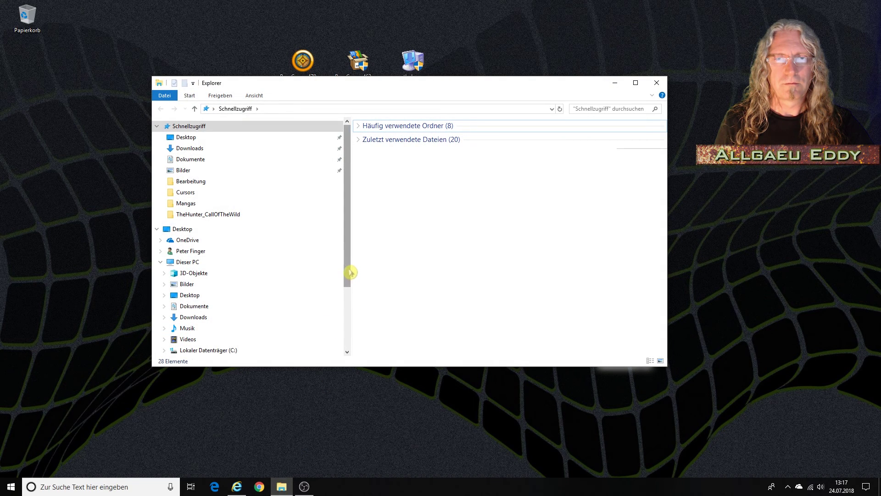
pyautogui.moveTo(350, 272); pyautogui.dragTo(351, 331)
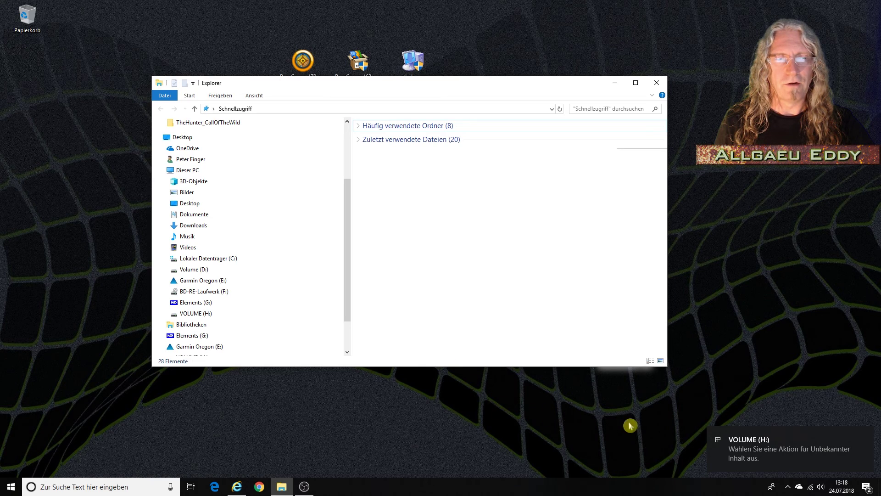
pyautogui.click(866, 435)
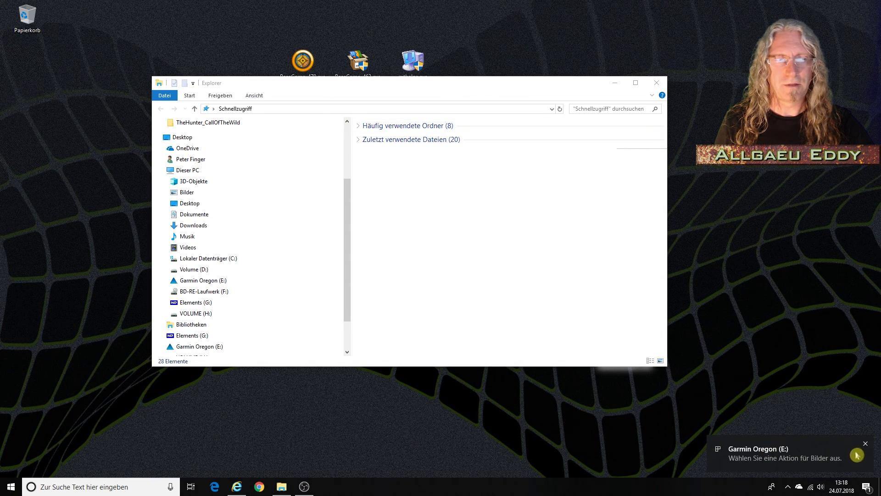
pyautogui.click(866, 447)
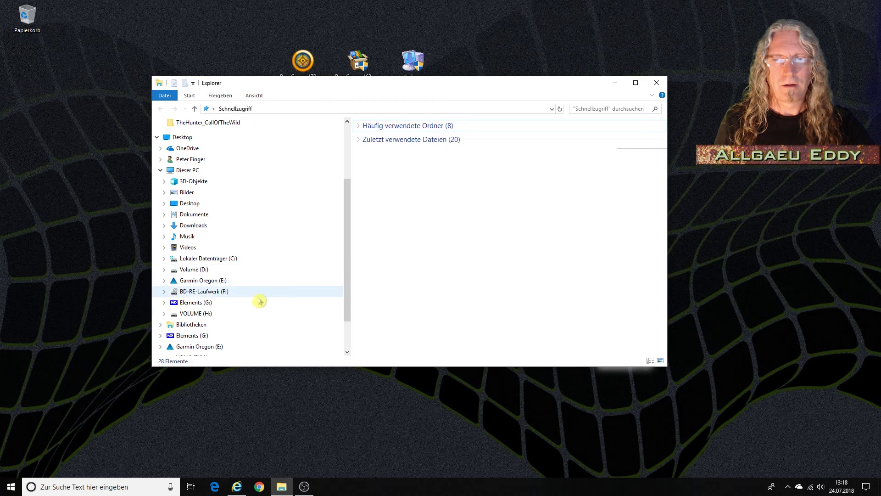
# Check the Garmin folder on VOLUME (H:) and the options for creating a new folder there, closing File Explorer when finished.
pyautogui.click(240, 317)
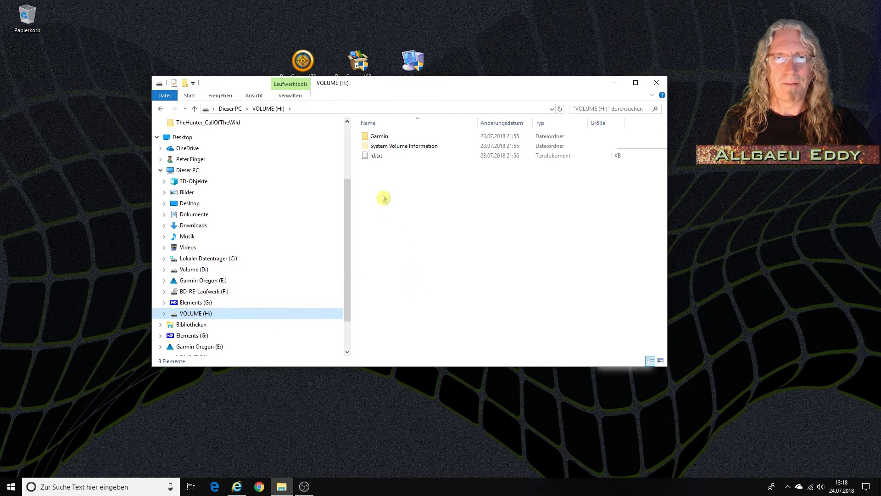
pyautogui.doubleClick(364, 138)
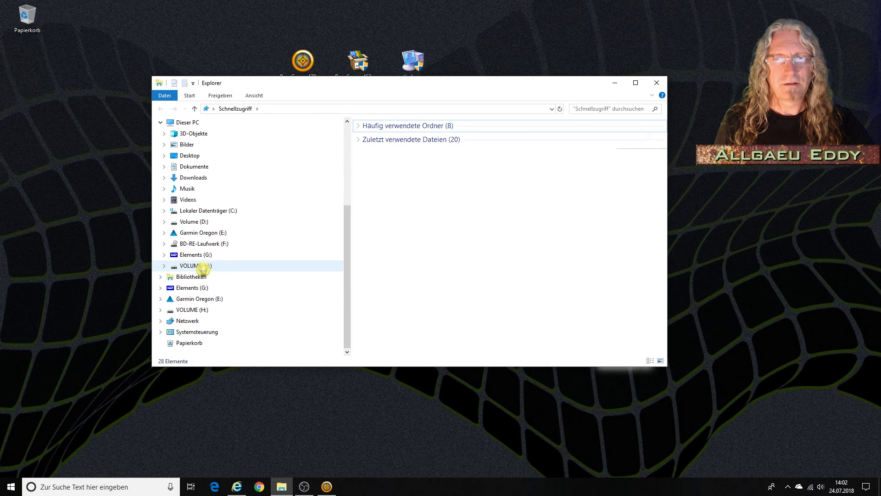
pyautogui.click(226, 266)
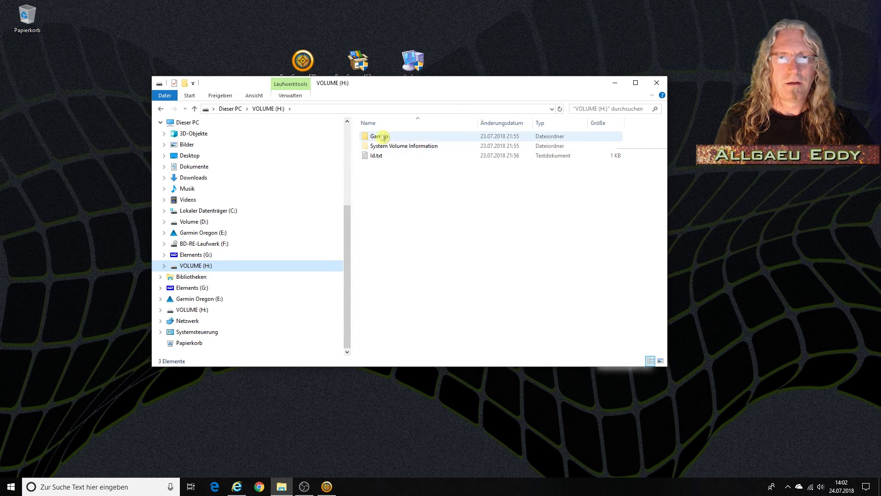
pyautogui.moveTo(402, 140)
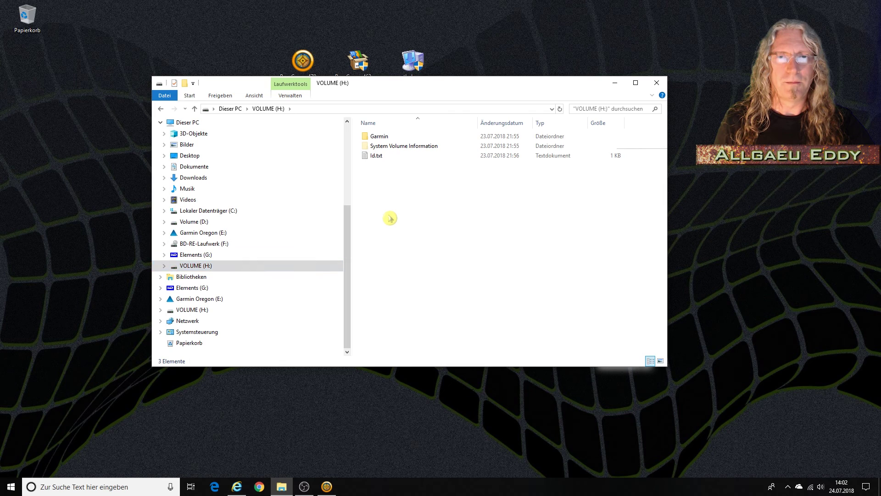
pyautogui.rightClick(388, 214)
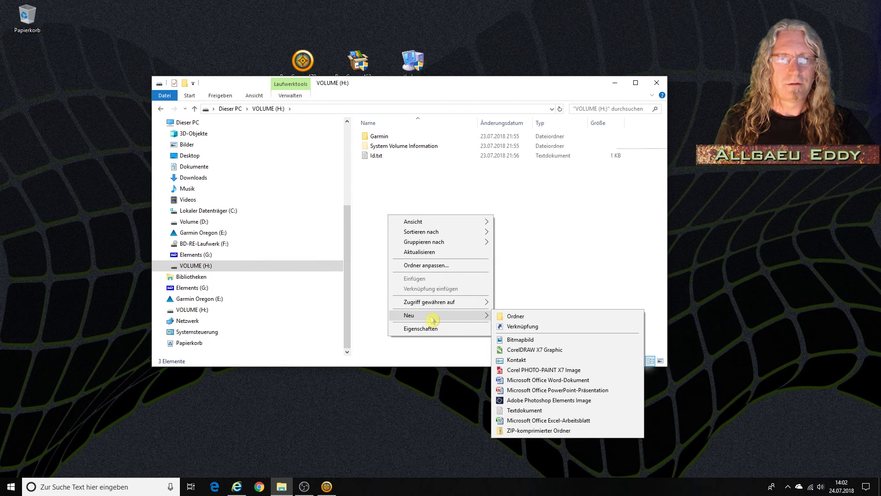
pyautogui.click(535, 244)
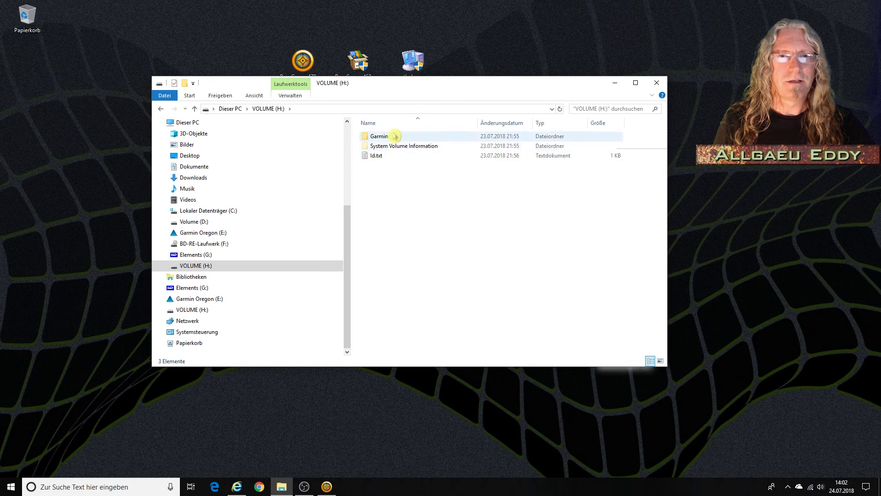
pyautogui.moveTo(394, 139)
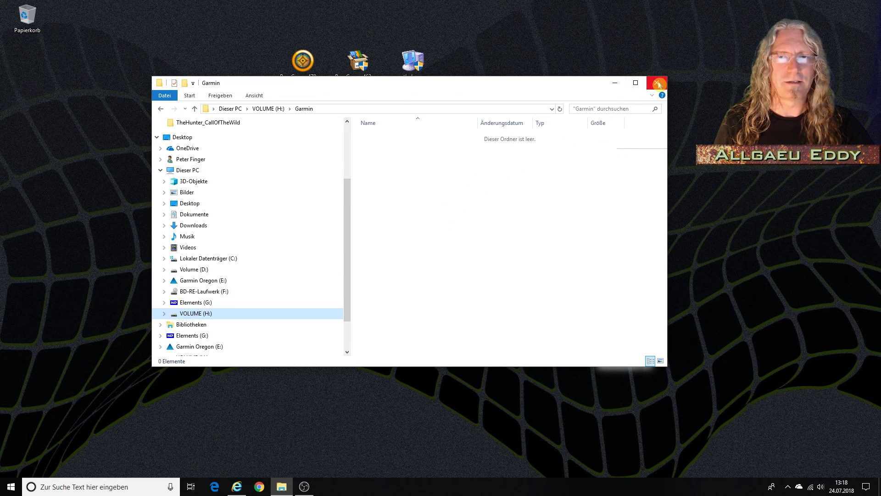
pyautogui.click(659, 84)
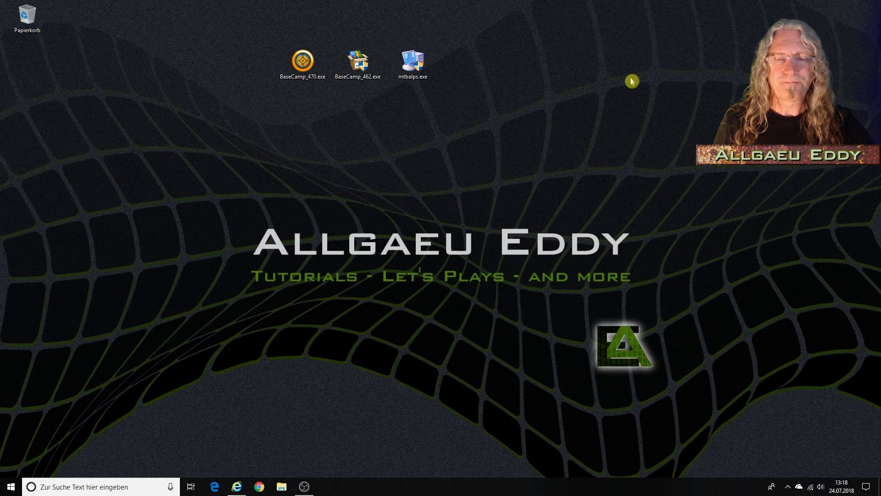
# Safely eject the Garmin Oregon (E:) device and dismiss the hardware removal notification.
pyautogui.click(788, 486)
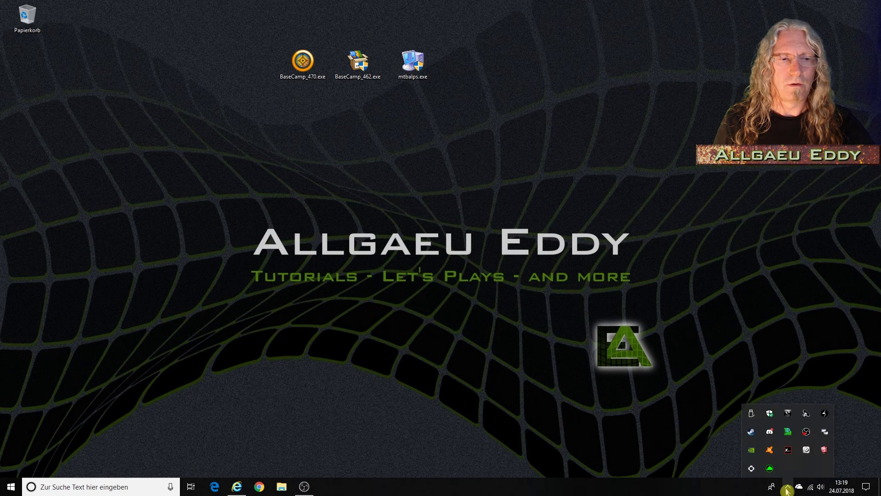
pyautogui.click(752, 414)
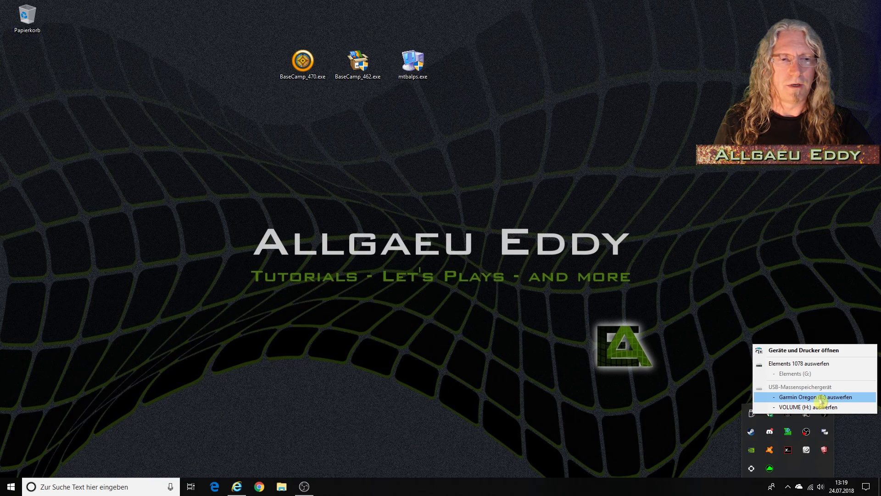
pyautogui.click(820, 397)
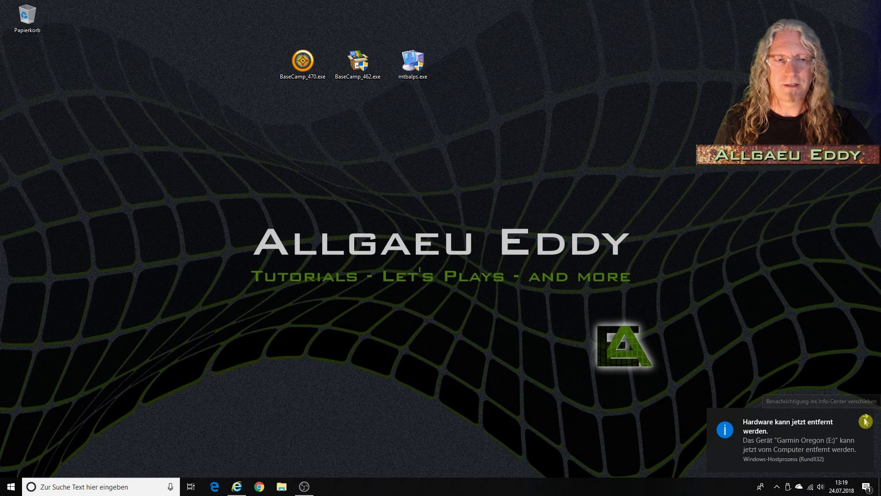
pyautogui.click(866, 420)
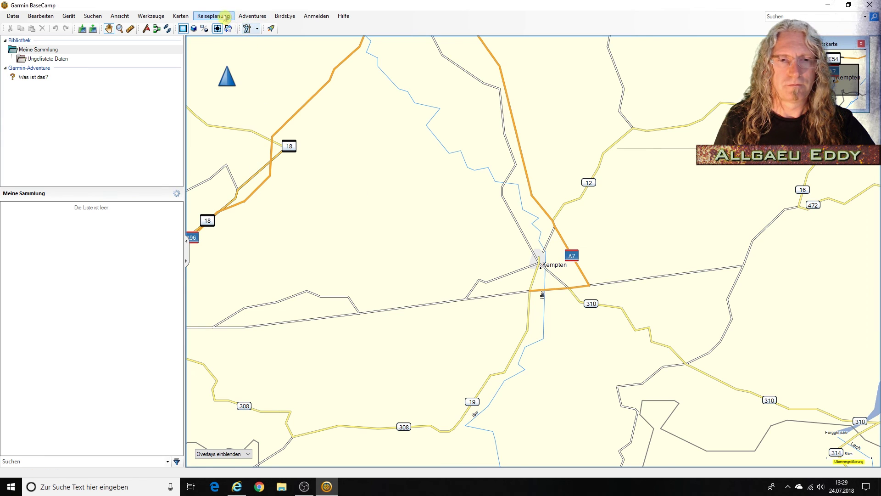
# Switch to Garmin BaseCamp and display the omtb_alps 21.07.2018 map for the region around Kempten.
pyautogui.click(188, 16)
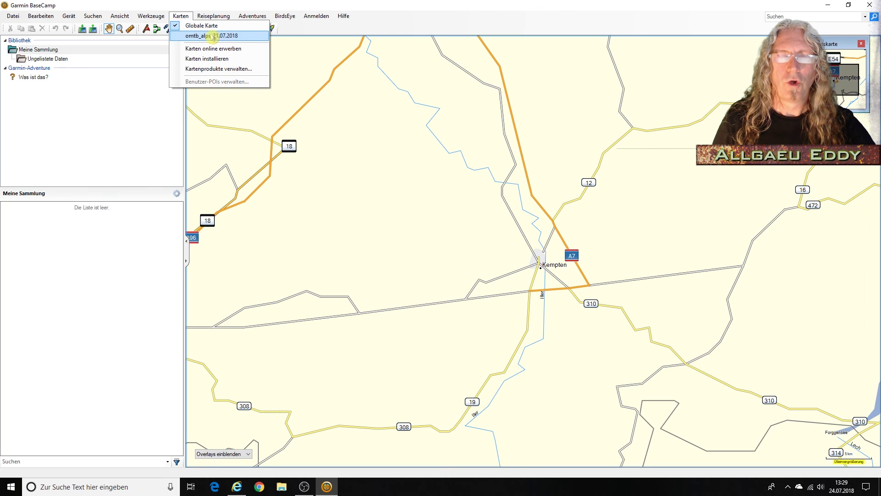
pyautogui.click(214, 37)
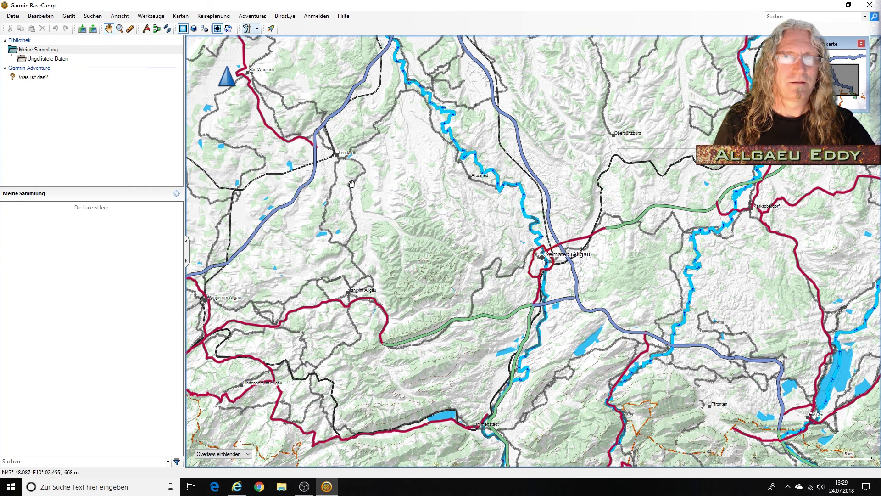
pyautogui.scroll(-2, 428, 231)
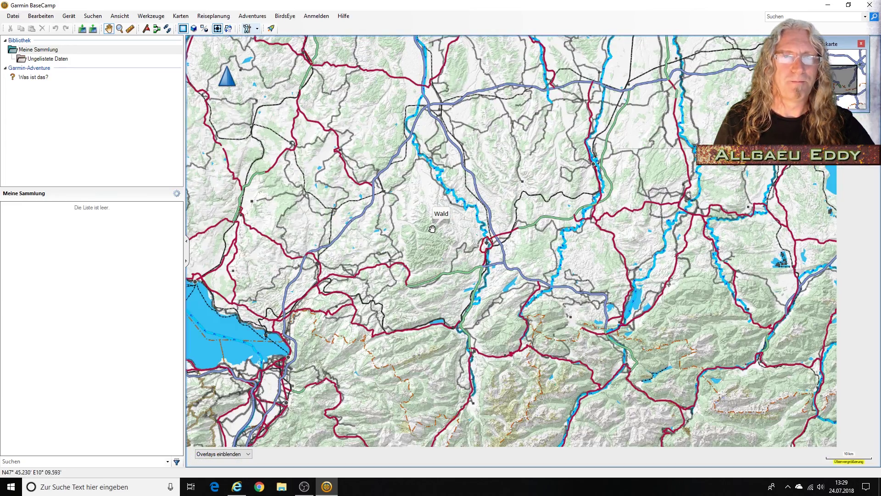
pyautogui.scroll(-1, 432, 229)
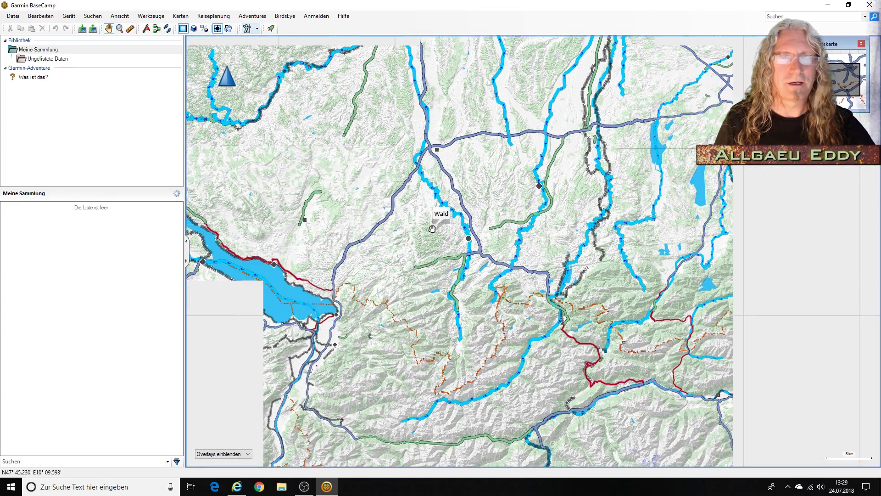